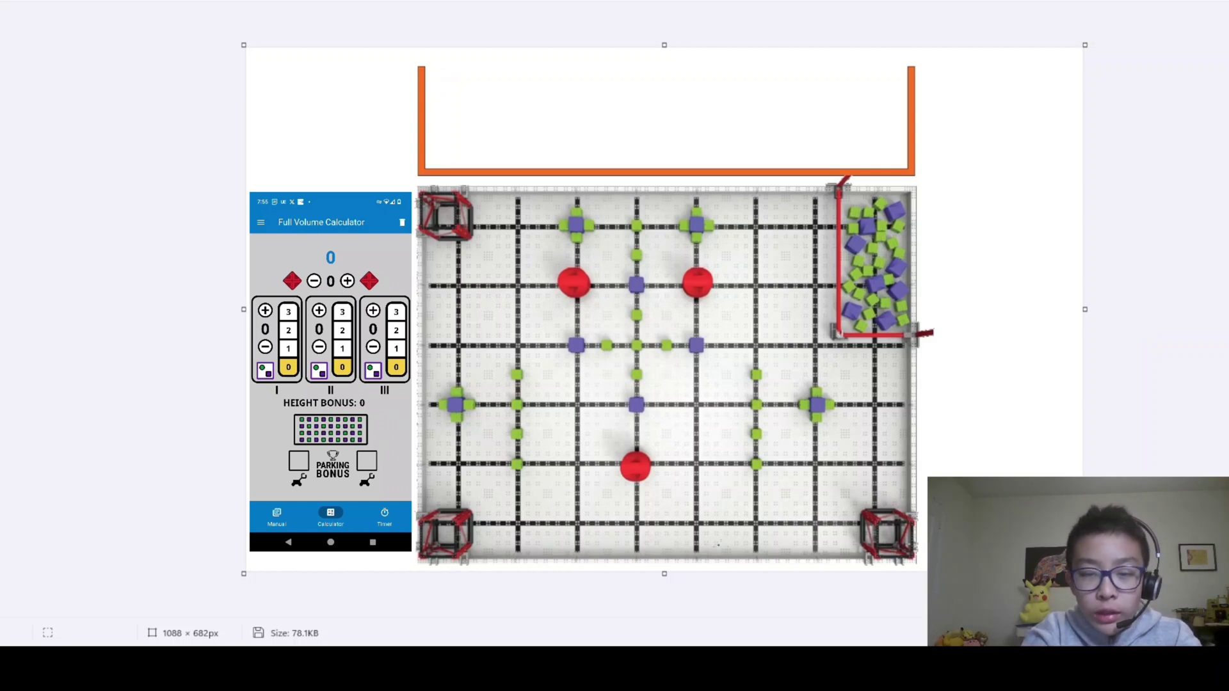
Step: Draw black strokes extending the lower-right goal route to the bottom-centre red ball
drag(780, 506, 779, 555)
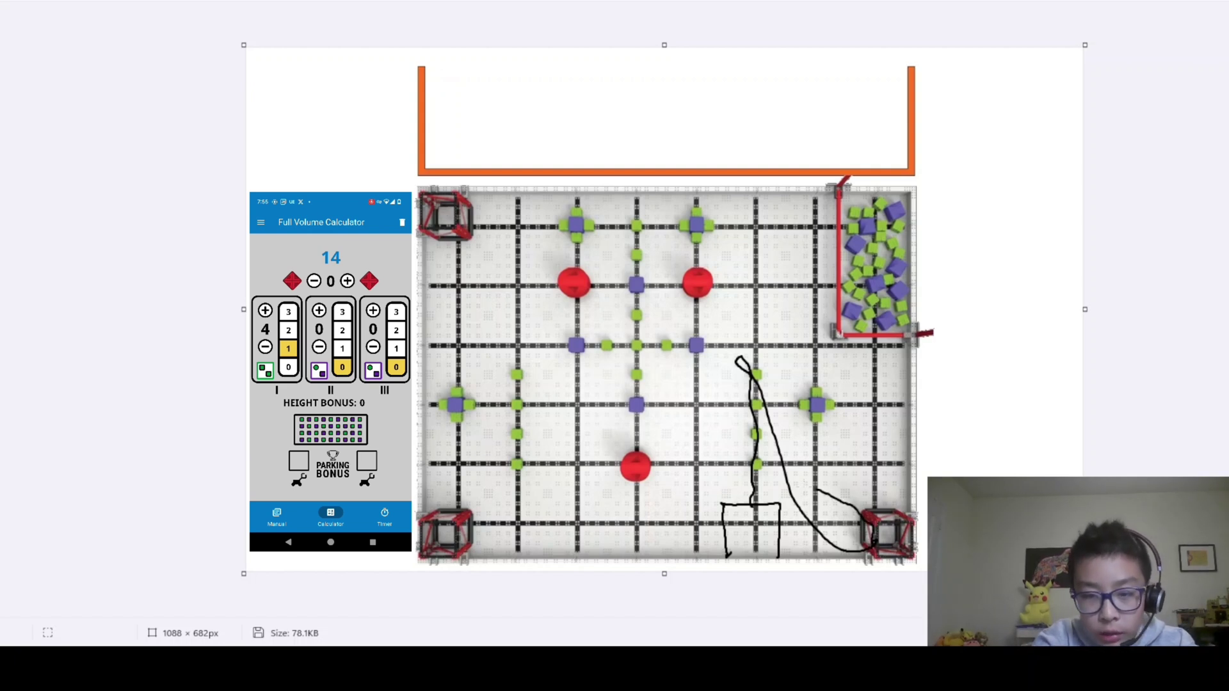
drag(815, 490, 638, 463)
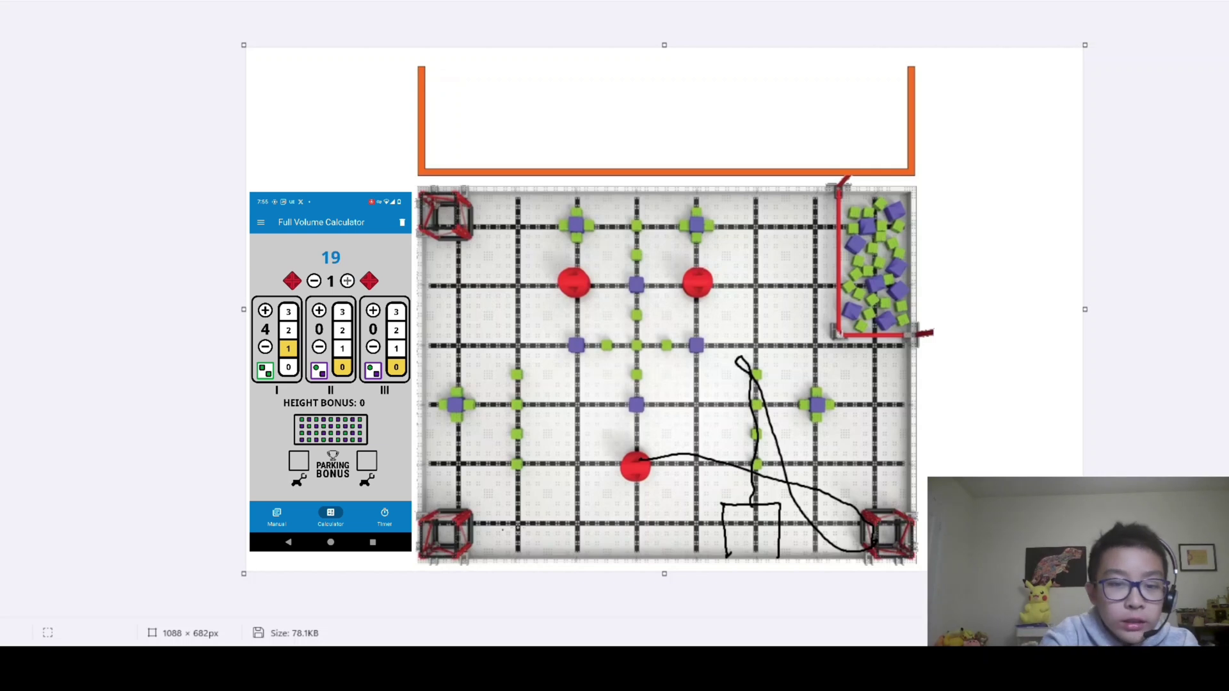
Step: Sketch black strokes from the lower-left goal up the left side toward the top-left goal
drag(555, 501, 544, 569)
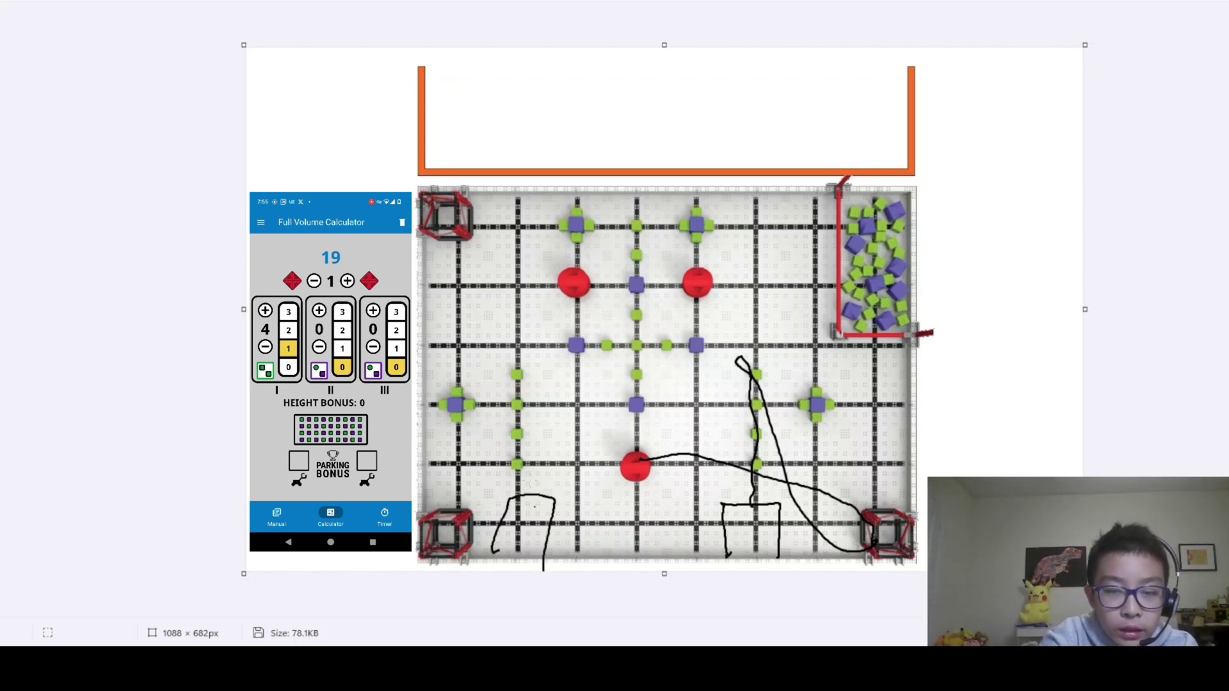
mouse_move(523, 507)
mouse_down()
mouse_move(515, 428)
mouse_move(461, 555)
mouse_up()
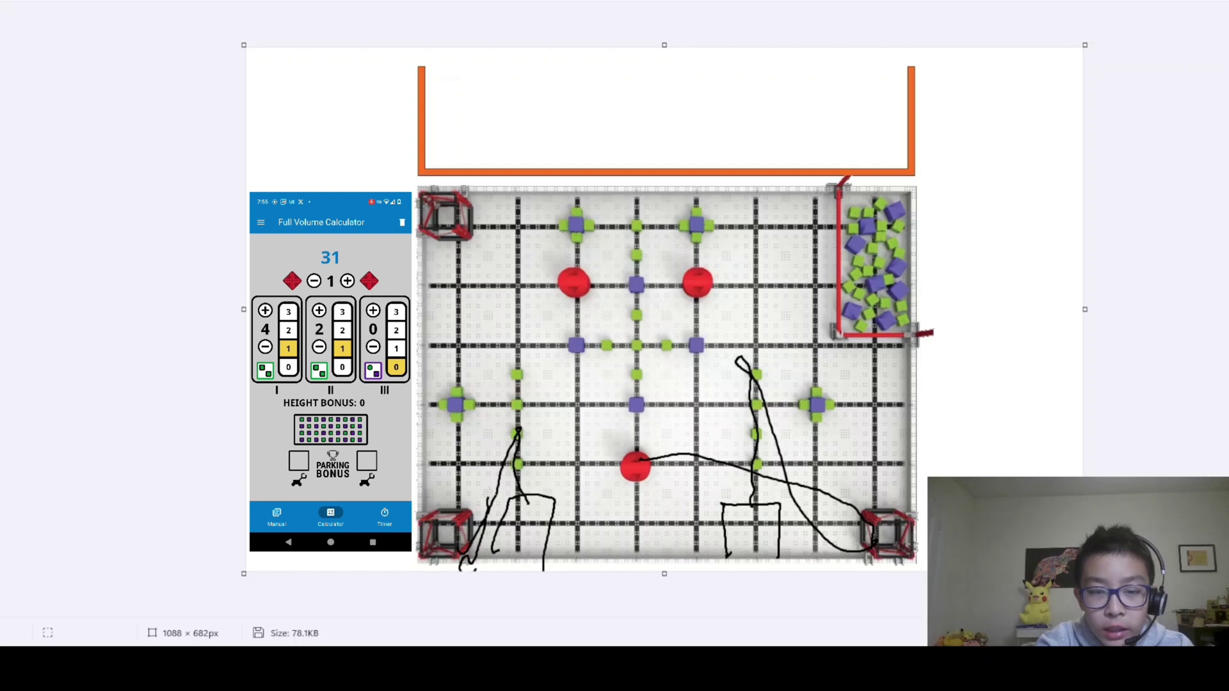
drag(583, 494, 585, 534)
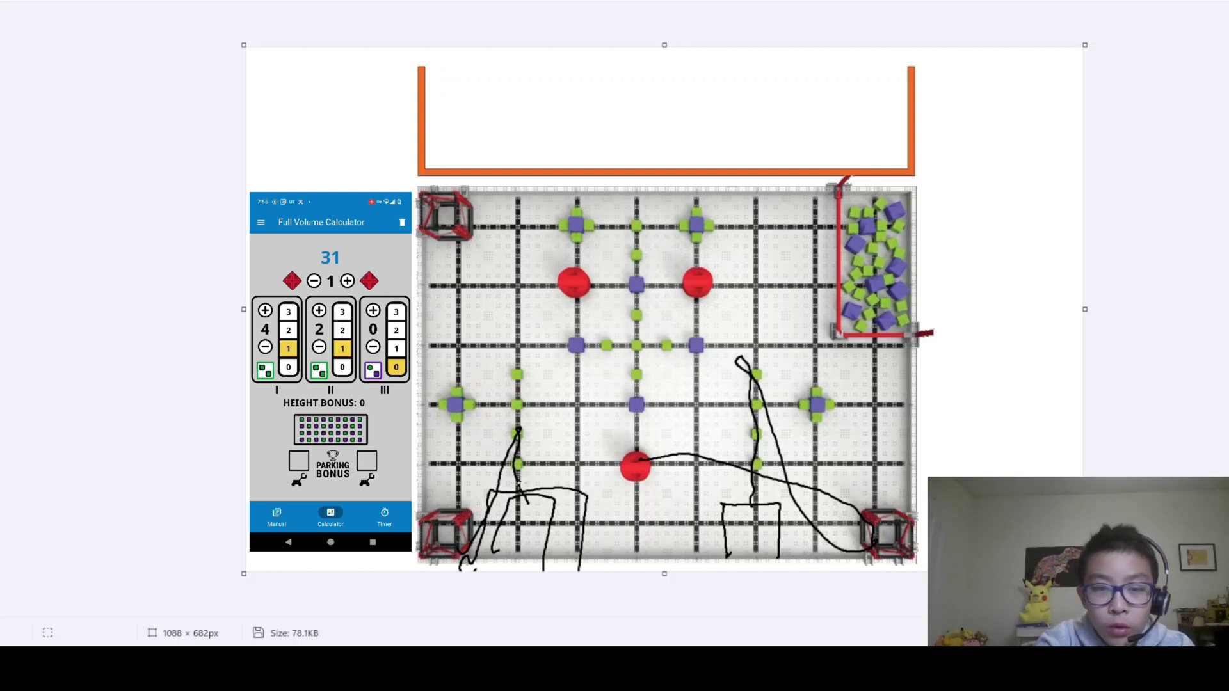
drag(514, 447, 519, 490)
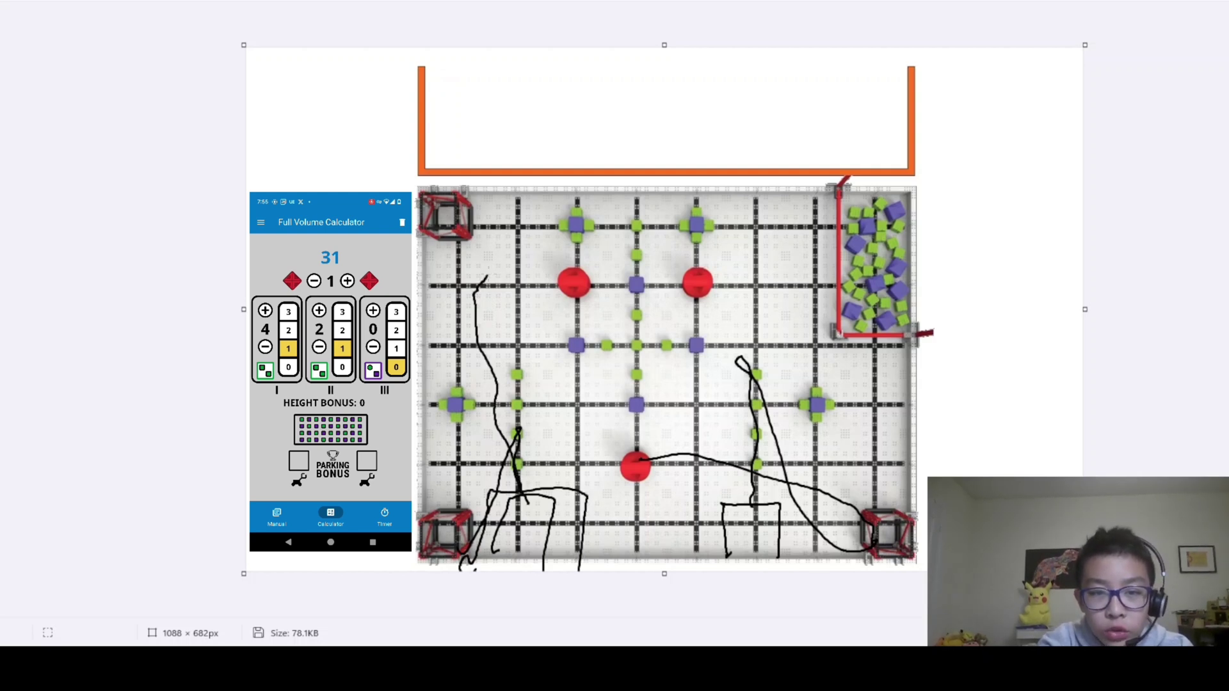
drag(480, 206, 507, 221)
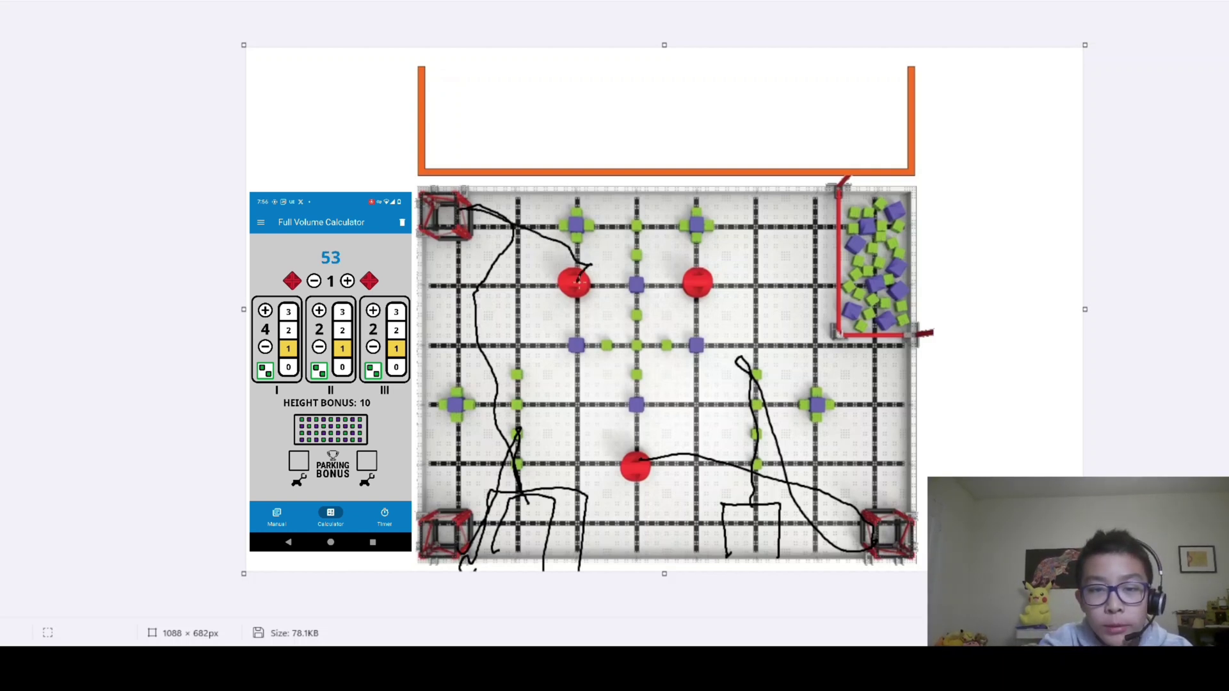
Step: Draw the route around the upper red balls to the block pile, adding one on the calculator
drag(713, 241, 684, 286)
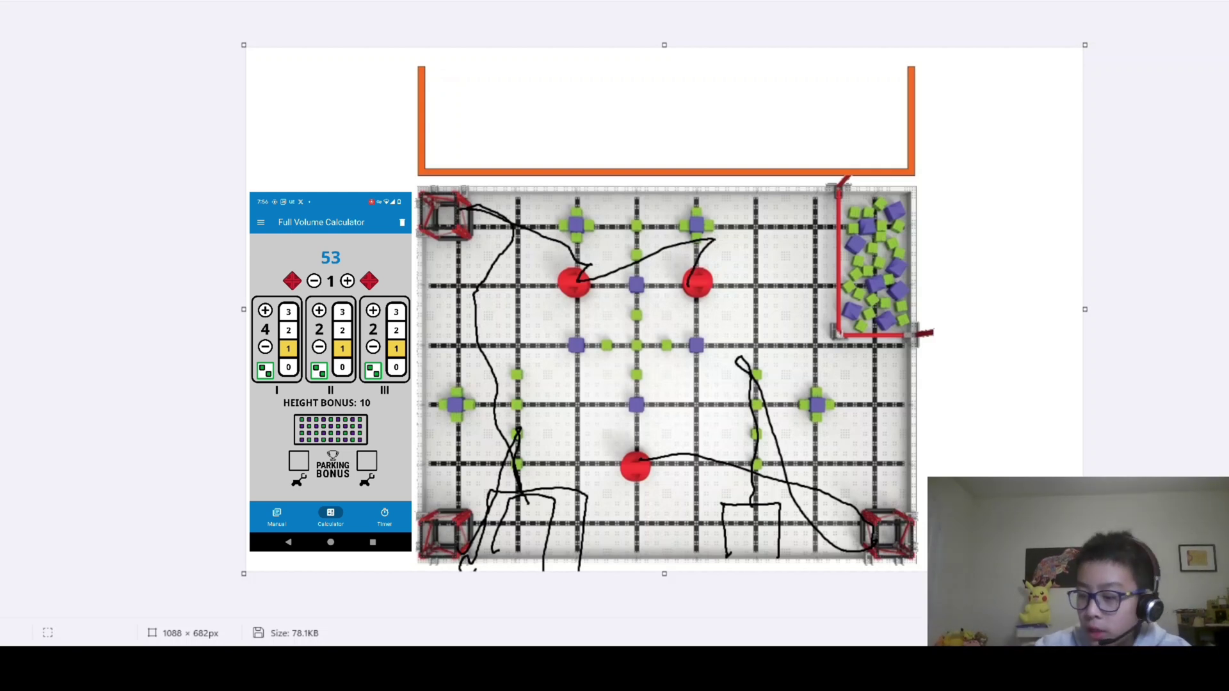
click(346, 280)
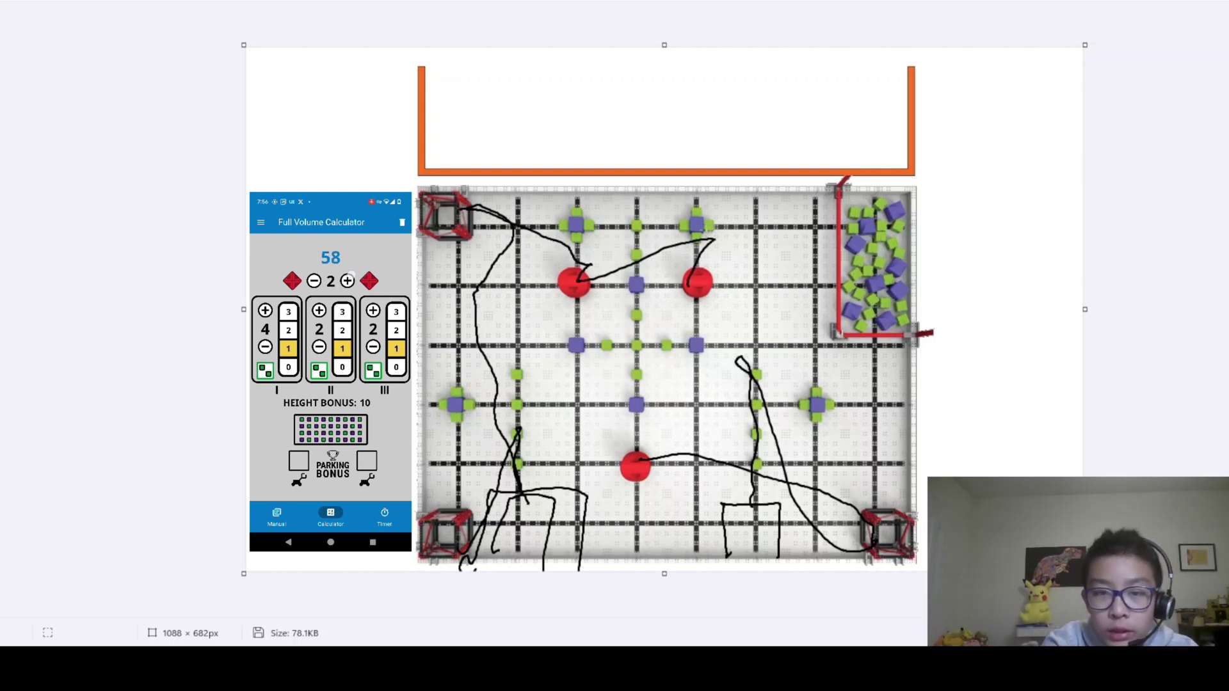
drag(709, 243, 845, 231)
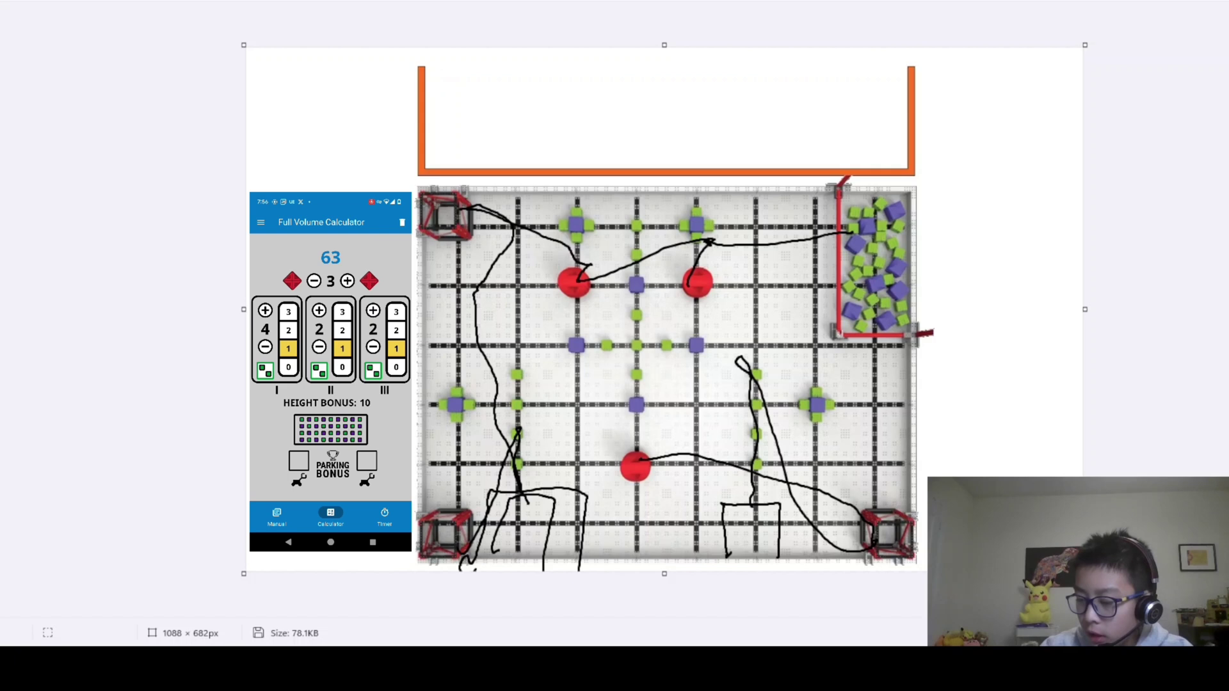